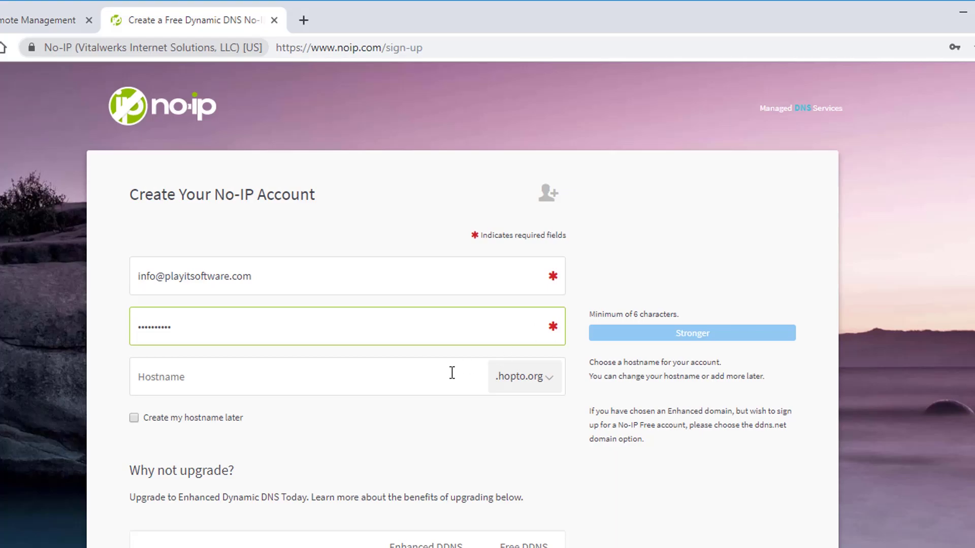
Step: Open the File menu's remote connections configuration and expand the external access help
left_click(451, 374)
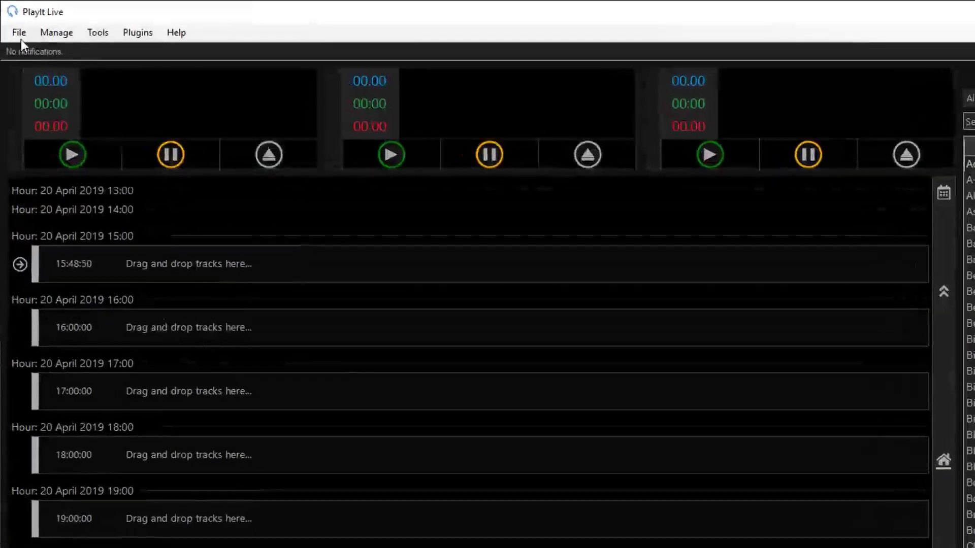
left_click(16, 24)
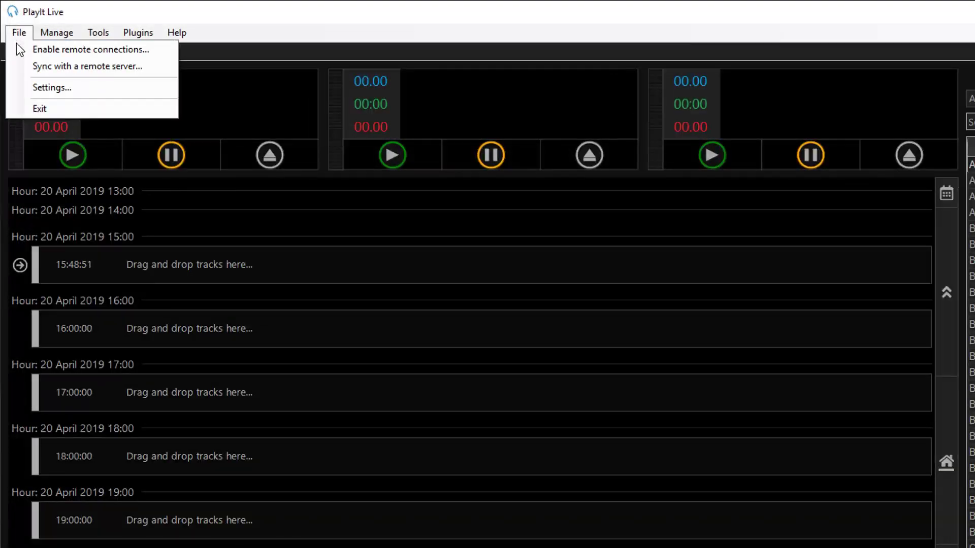
left_click(16, 50)
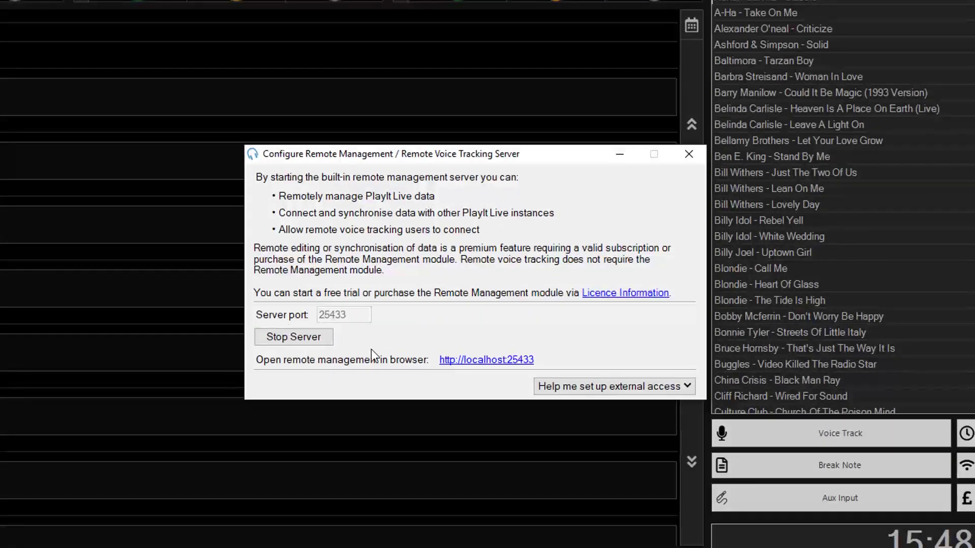
left_click(581, 389)
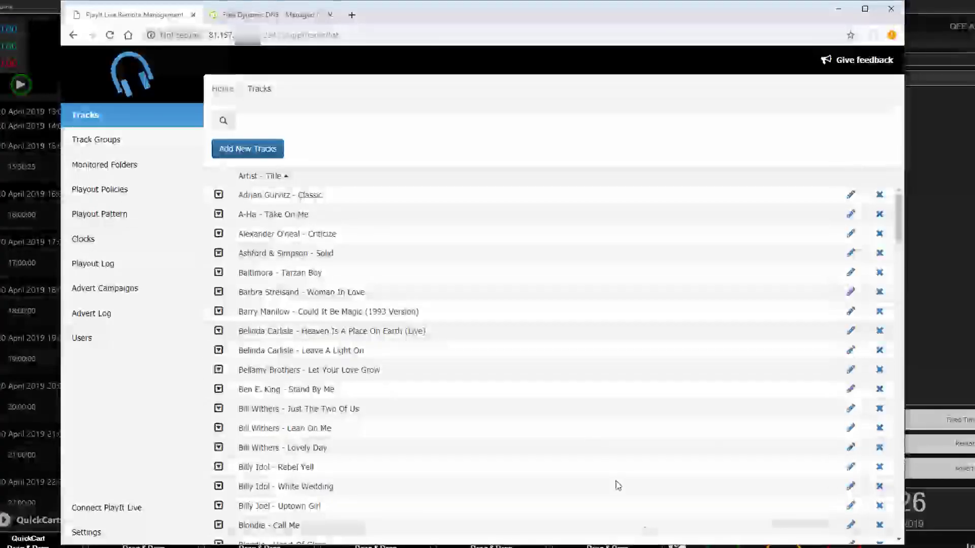
Step: Switch to the 'Free Dynamic DNS' tab showing the No-IP homepage
left_click(269, 19)
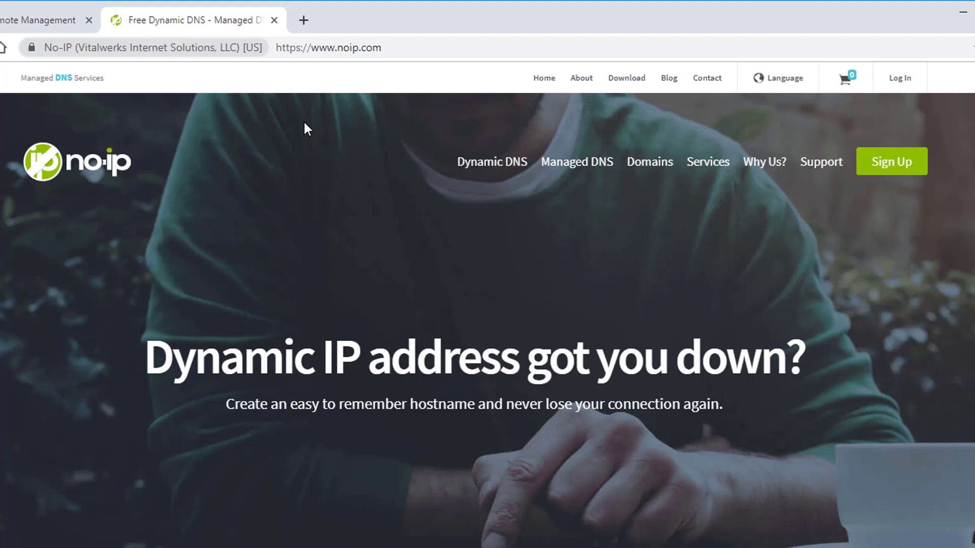
Step: Open the No-IP sign-up form and enter the account e-mail and password
left_click(898, 170)
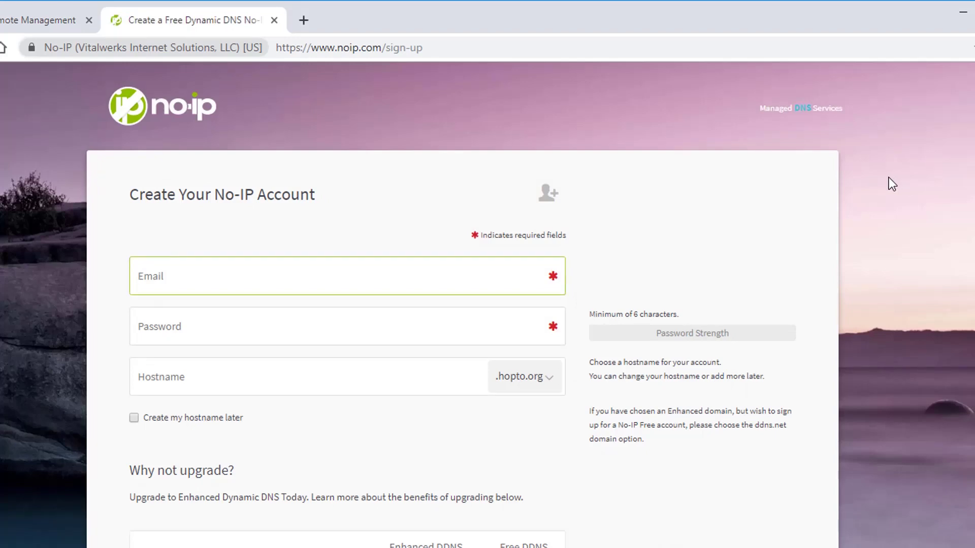
key("Tab")
type("**********")
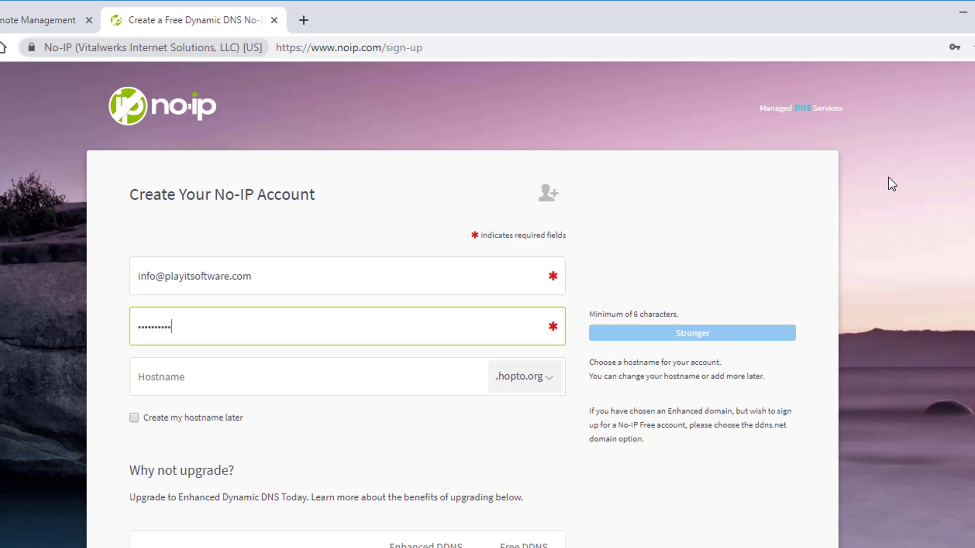
Step: Enter hostname testplayit on the .hopto.org domain and check its availability
left_click(451, 374)
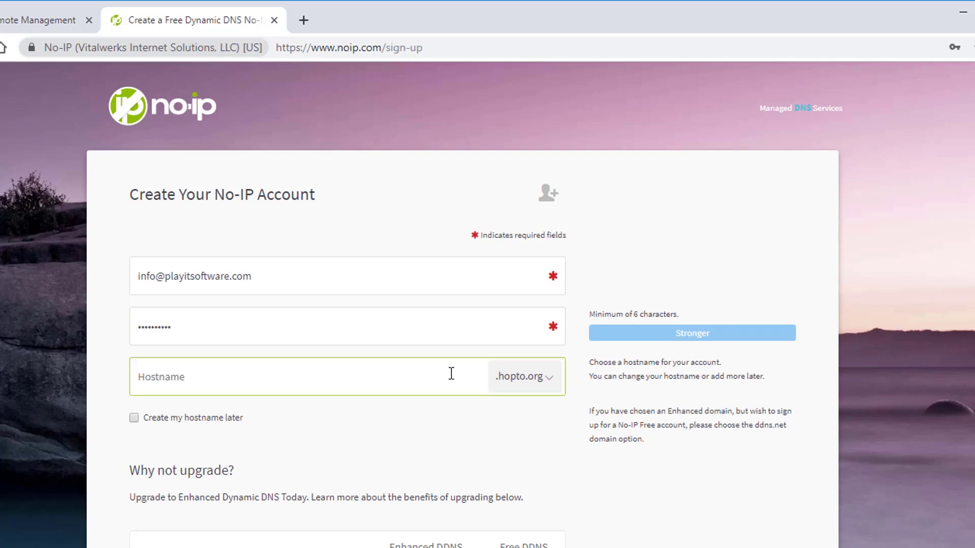
left_click(522, 388)
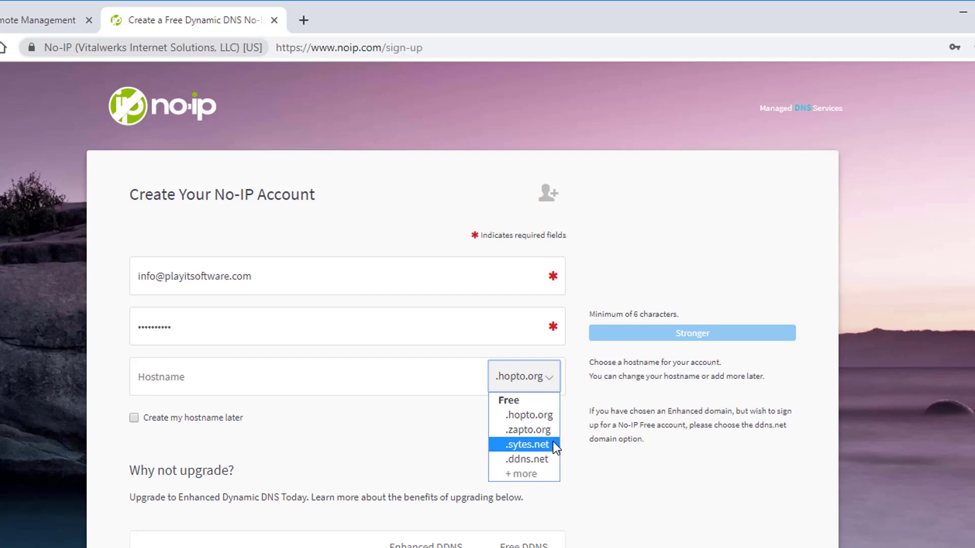
left_click(550, 420)
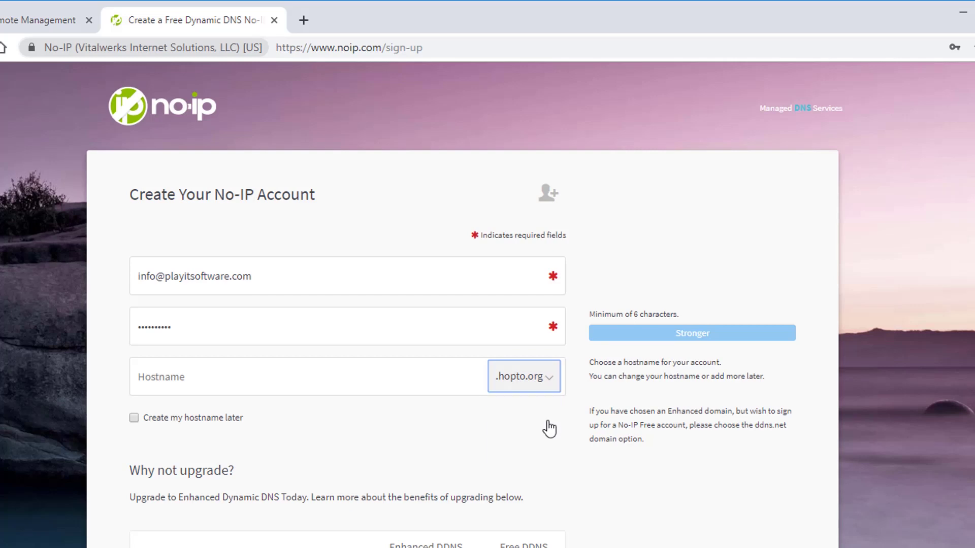
left_click(450, 383)
type("testpl")
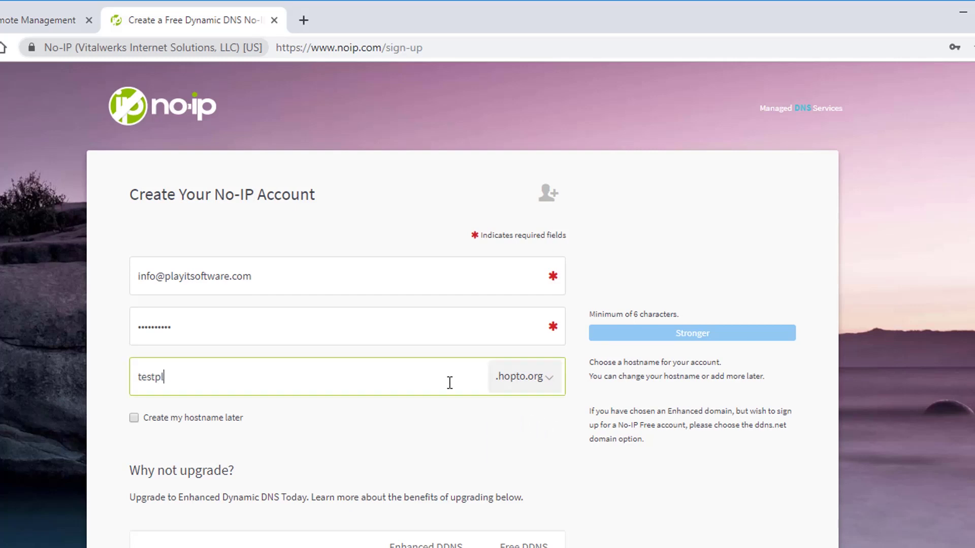
type("ayit")
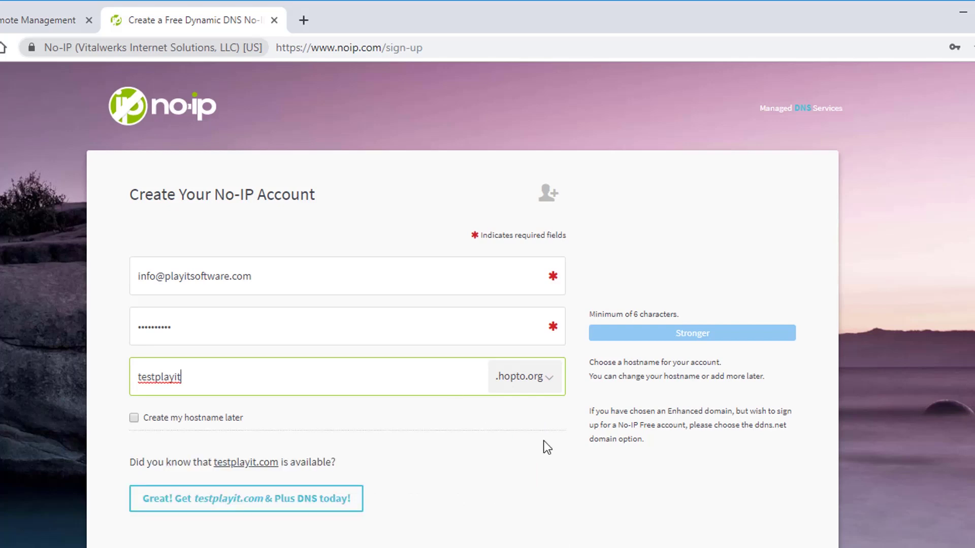
left_click(660, 482)
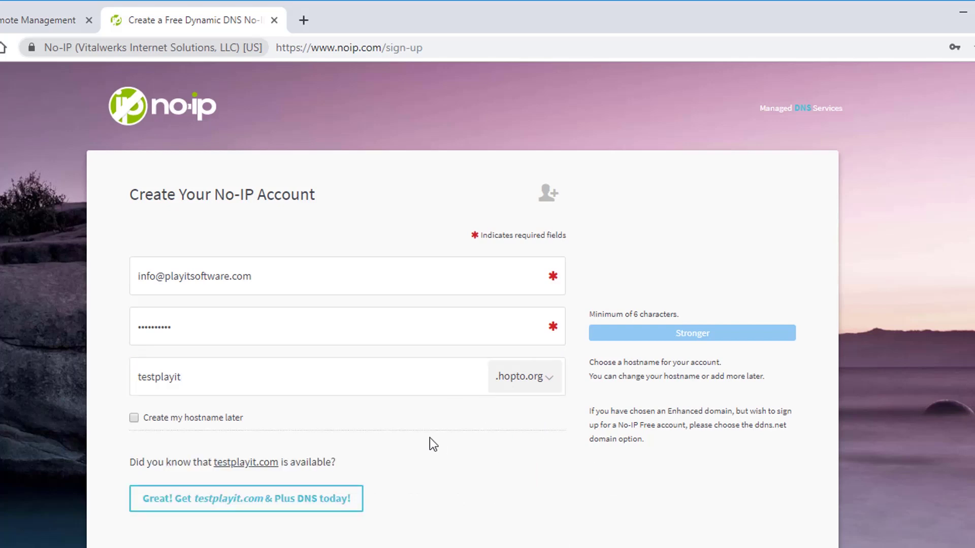
Step: Try the shorter hostname 'test', find it unavailable, and restore 'testplayit'
left_click(338, 377)
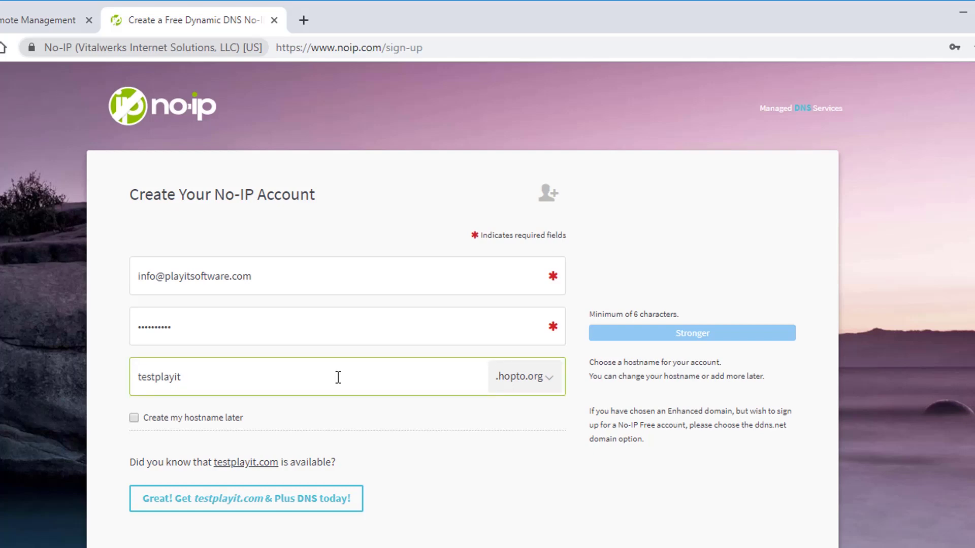
key("ctrl+a")
type("test")
left_click(544, 485)
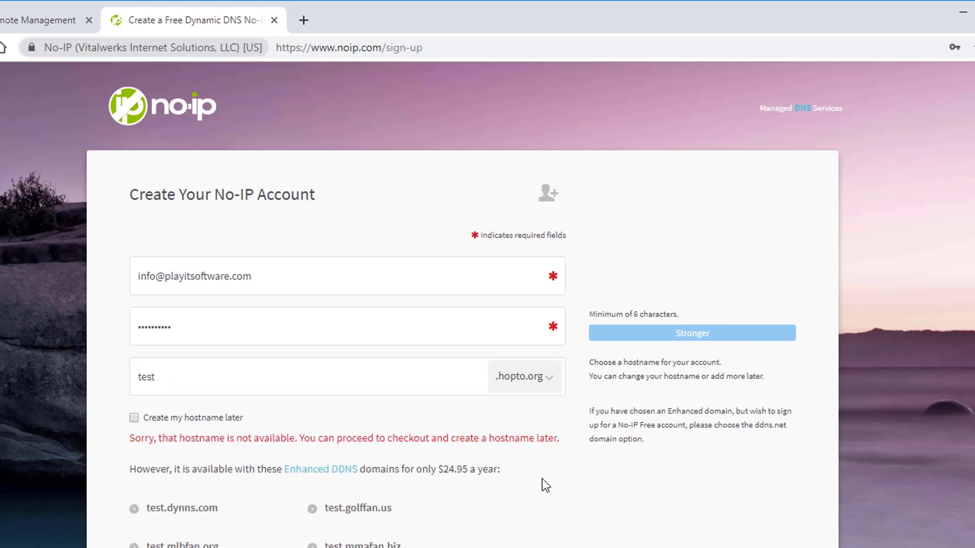
double_click(210, 382)
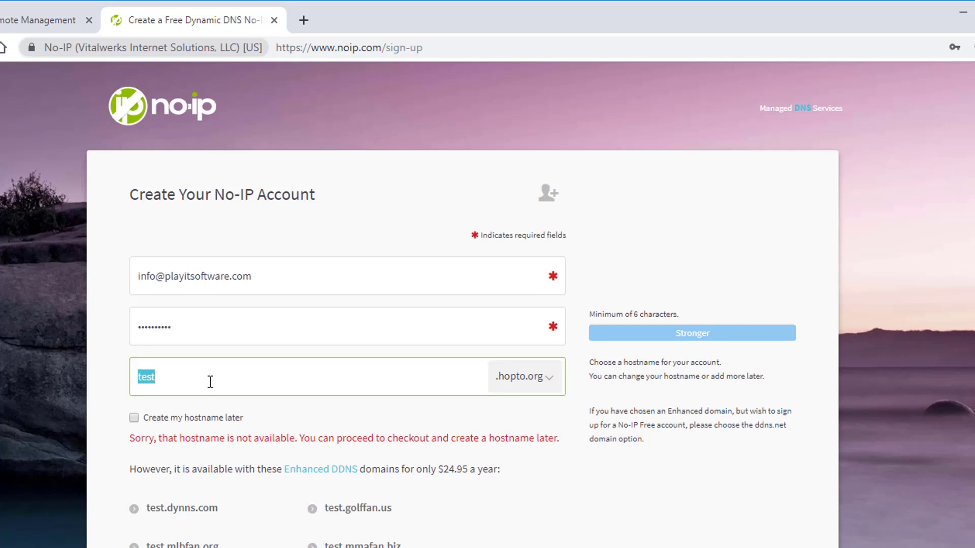
left_click(210, 382)
type("playit")
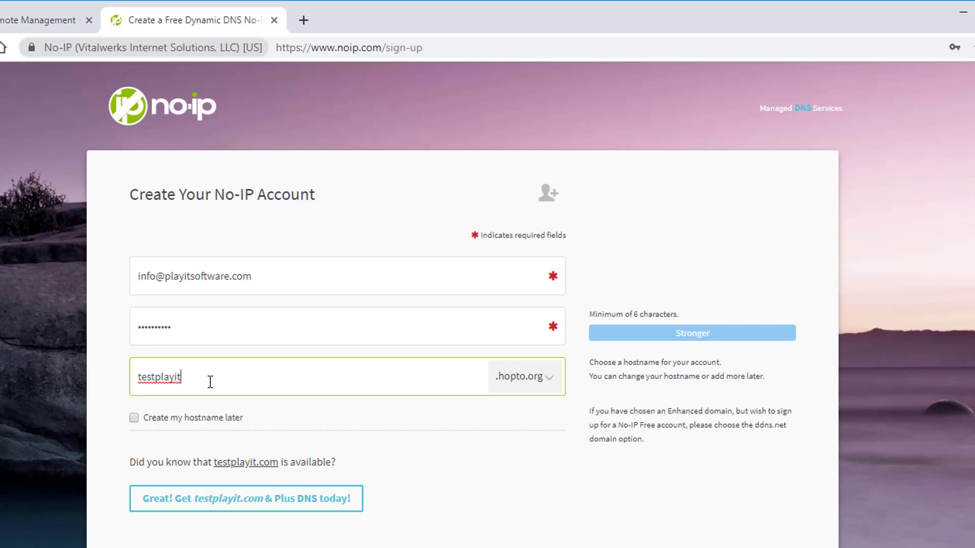
scroll(601, 428, "down", 2)
scroll(601, 428, "down", 6)
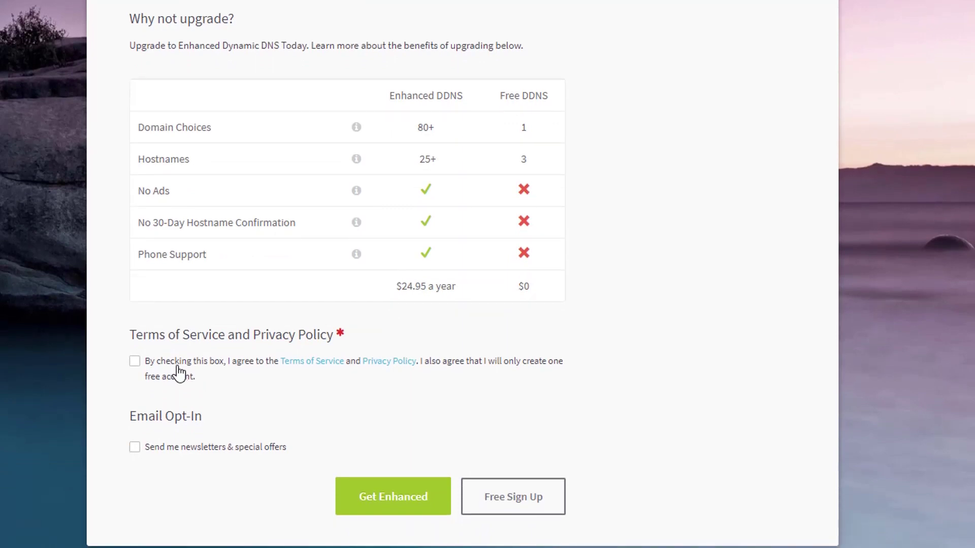
Step: Agree to the Terms of Service, create the free No-IP account, and go to the update client download
left_click(168, 380)
left_click(534, 505)
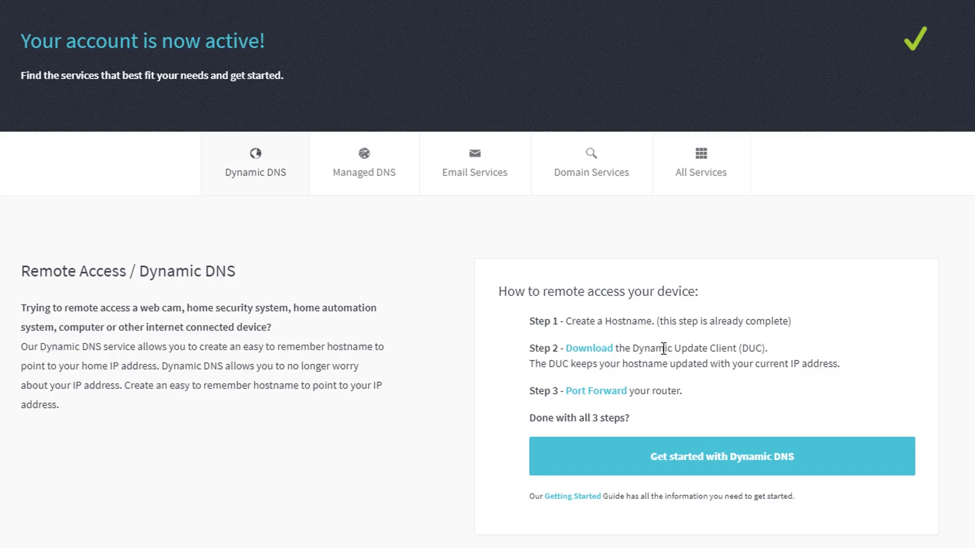
left_click(603, 350)
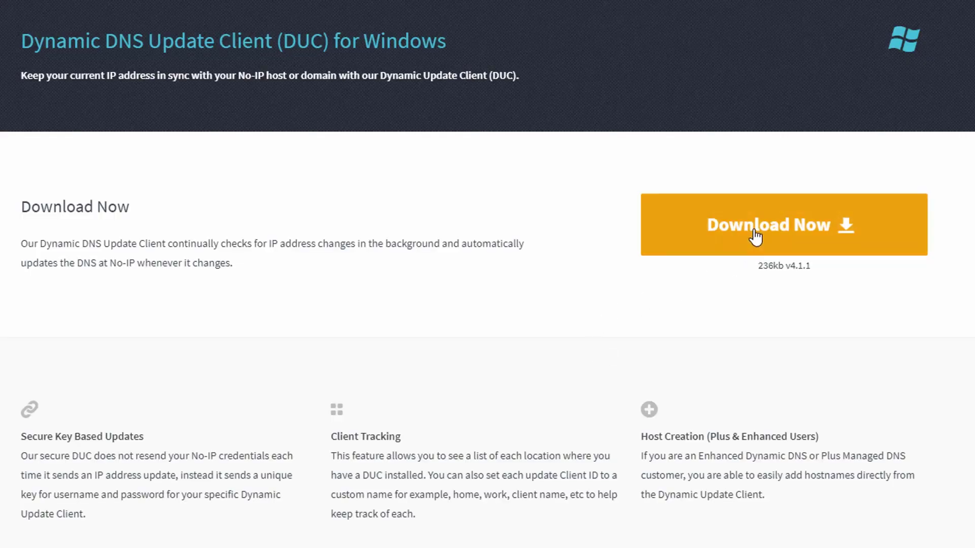
Step: Download DUCSetup_v4_1_1.exe and install No-IP DUC to the default folder, launching it
left_click(757, 239)
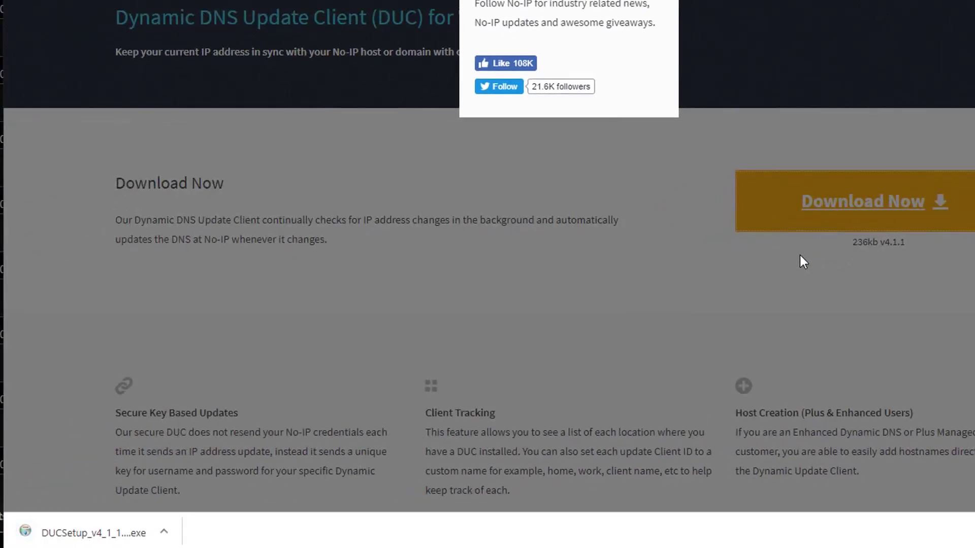
left_click(114, 535)
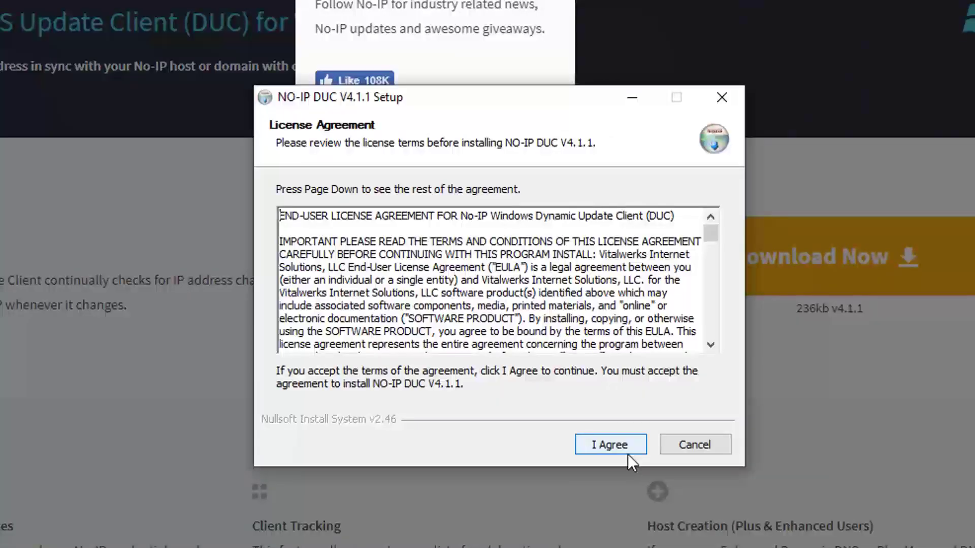
left_click(622, 445)
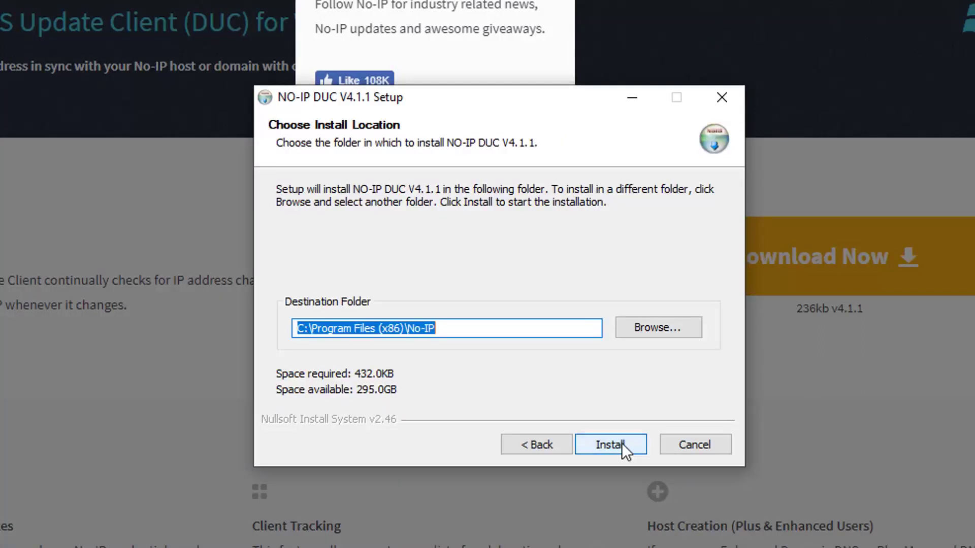
left_click(622, 444)
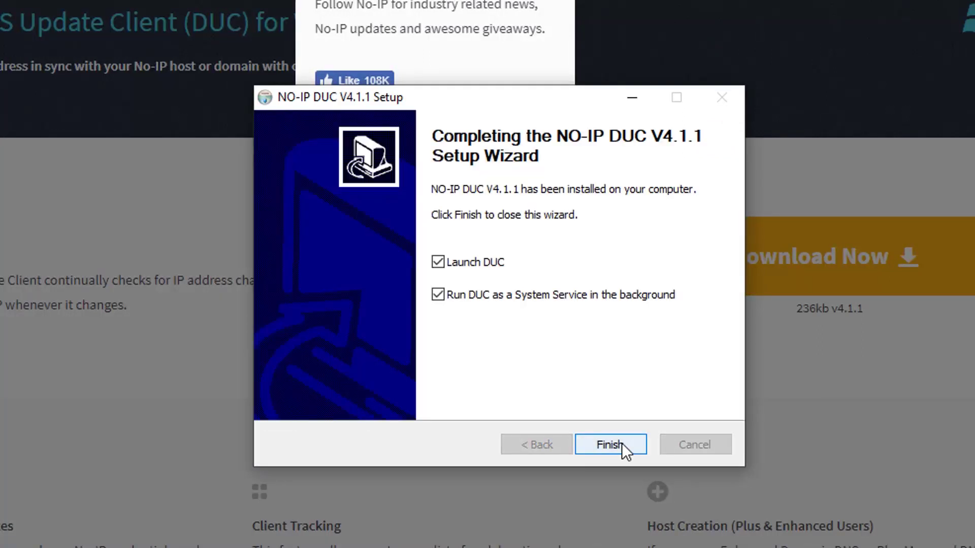
left_click(623, 444)
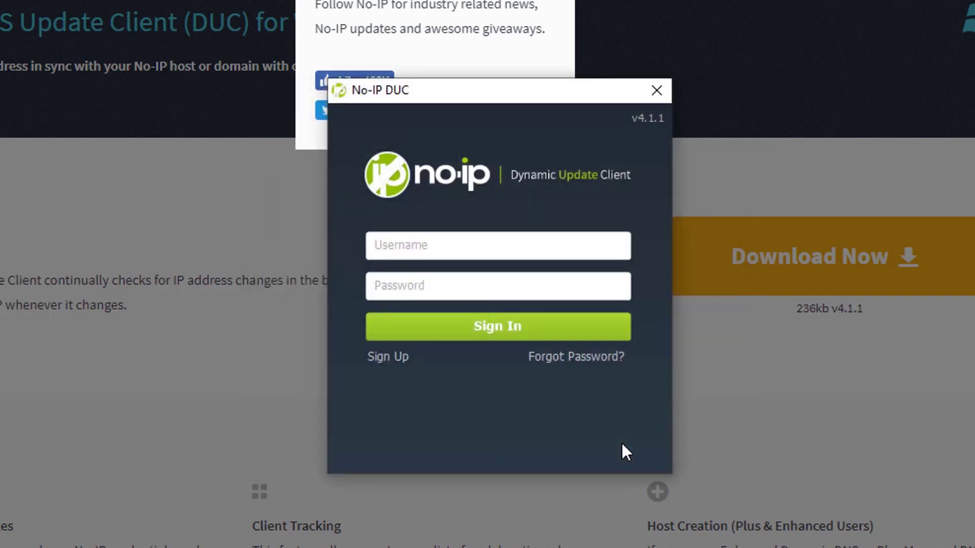
Step: Sign in to No-IP DUC with the account e-mail and password
left_click(474, 245)
key("Tab")
type("••••••••••")
key("Return")
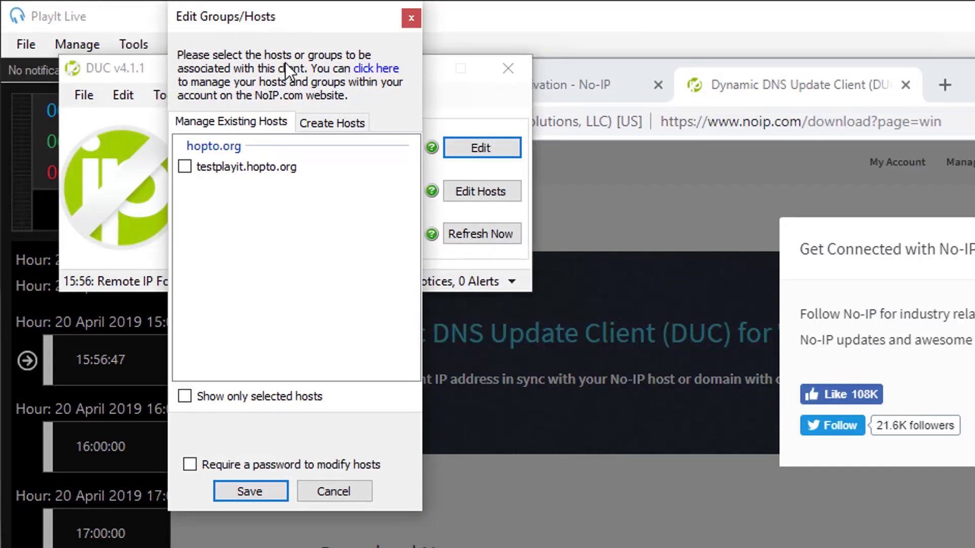
Step: Link and save the testplayit.hopto.org host, then move the DUC window aside
left_click(186, 166)
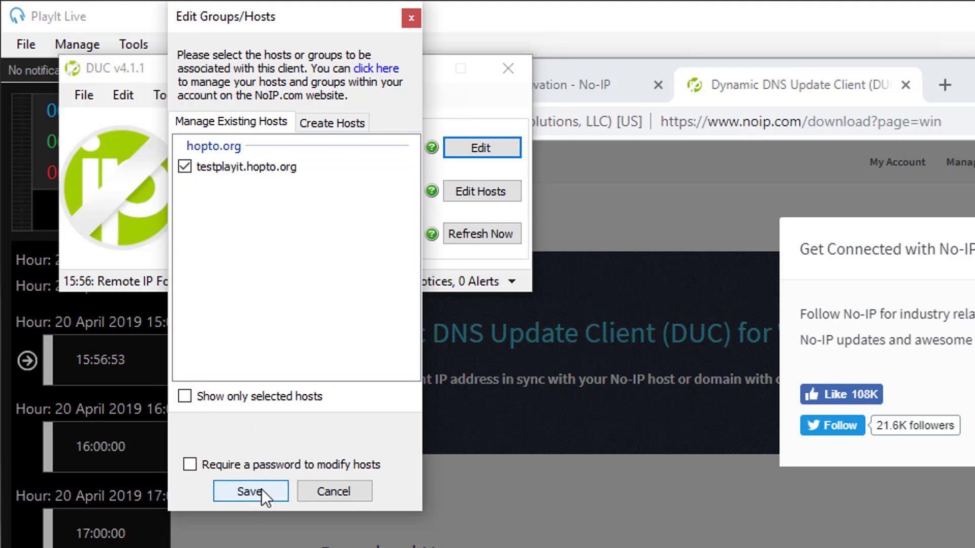
left_click(256, 496)
left_click_drag(262, 68, 876, 499)
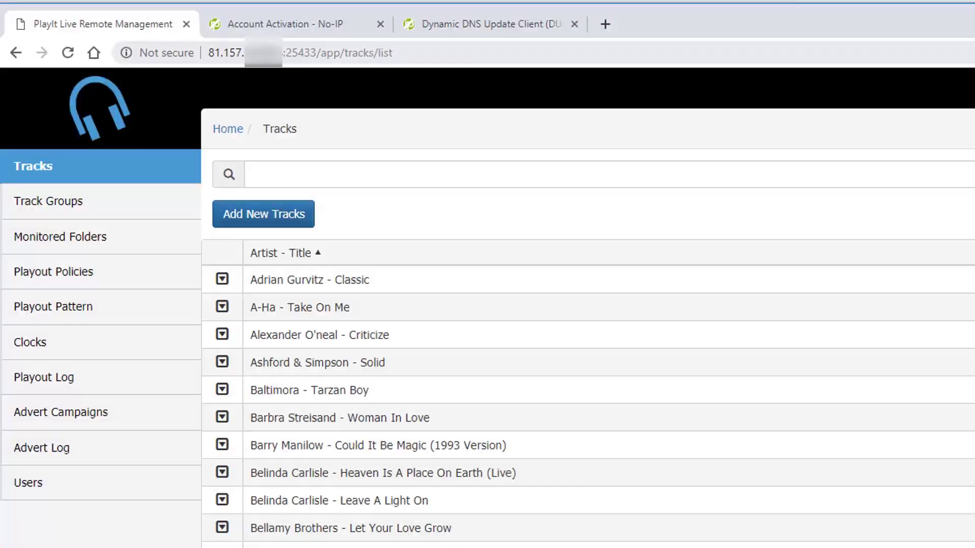
Step: Reload Remote Management at testplayit.hopto.org instead of the IP, then return to the No-IP tab
left_click(283, 59)
left_click(283, 58)
left_click_drag(283, 58, 141, 53)
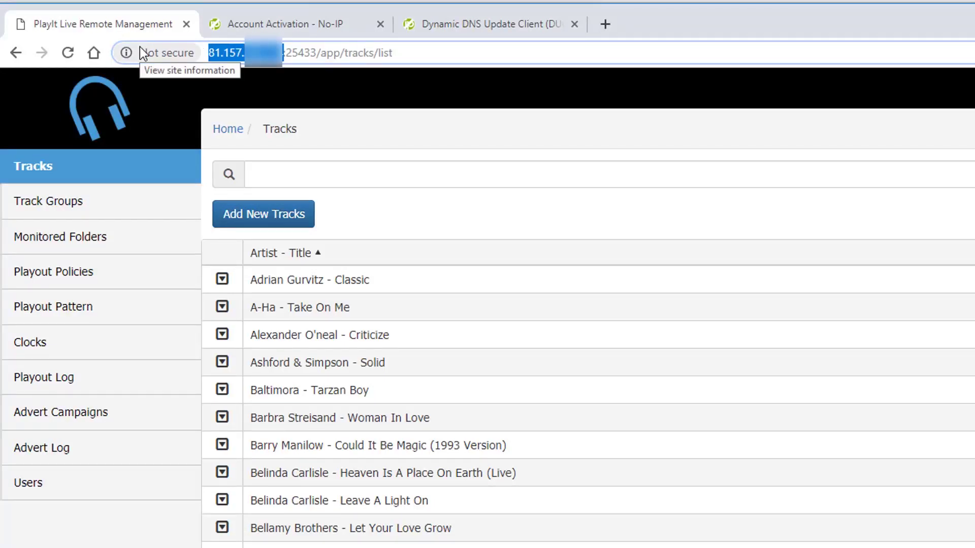
type("testplayit")
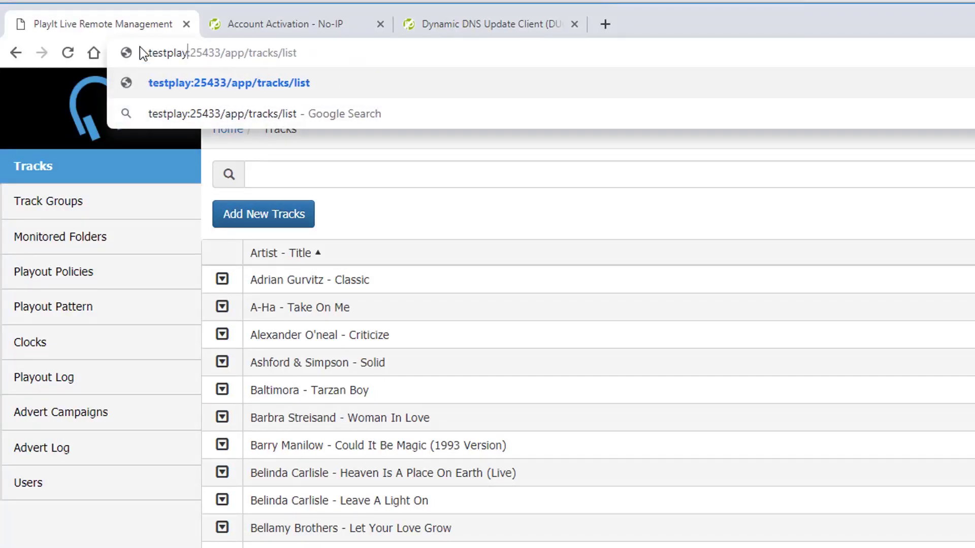
type(".hopto")
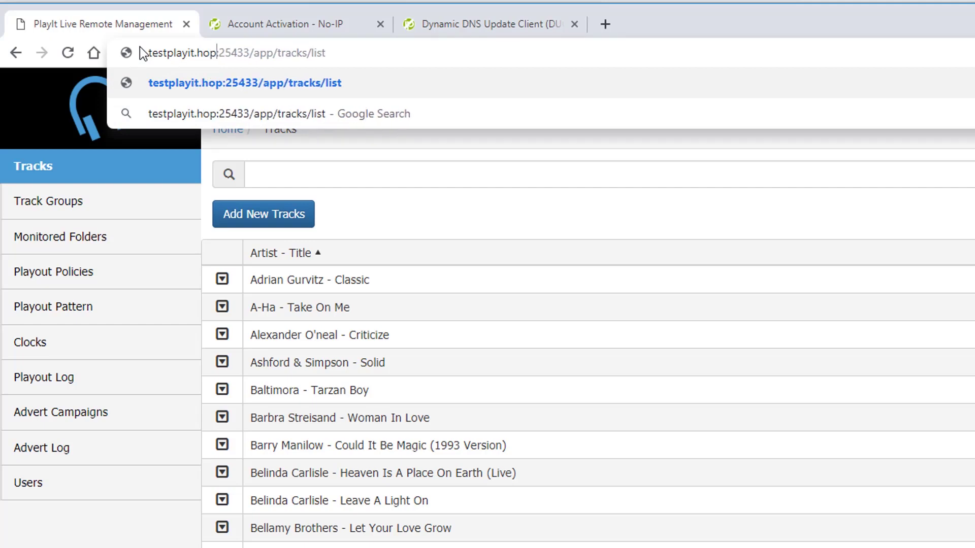
type(".org")
key("Return")
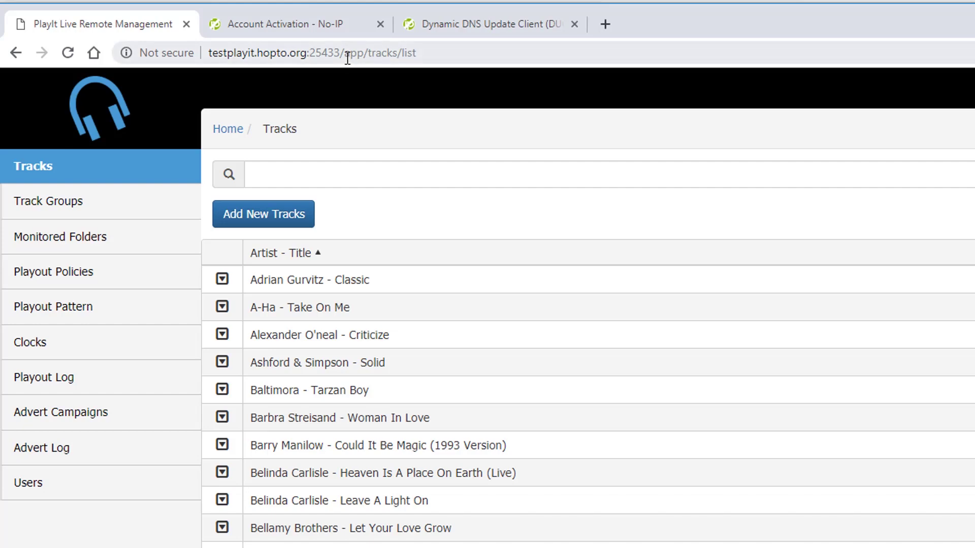
left_click(340, 29)
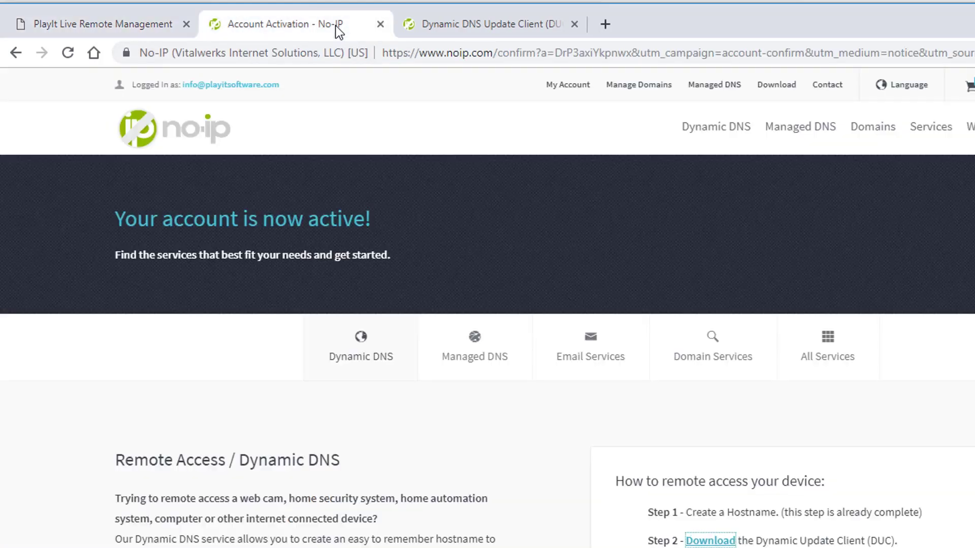
Step: Go to My Account's No-IP Hostnames list, briefly opening and closing the Create Hostname form
left_click(566, 87)
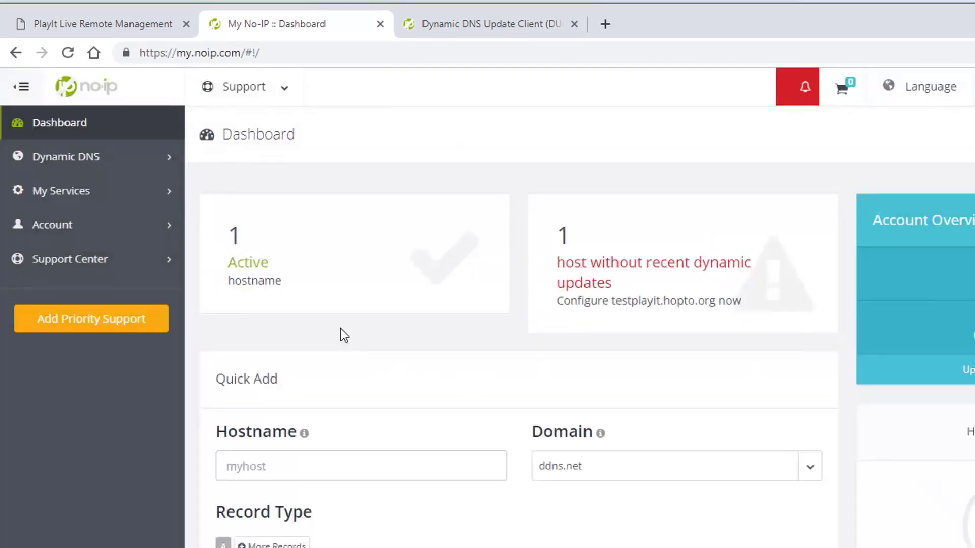
left_click(343, 278)
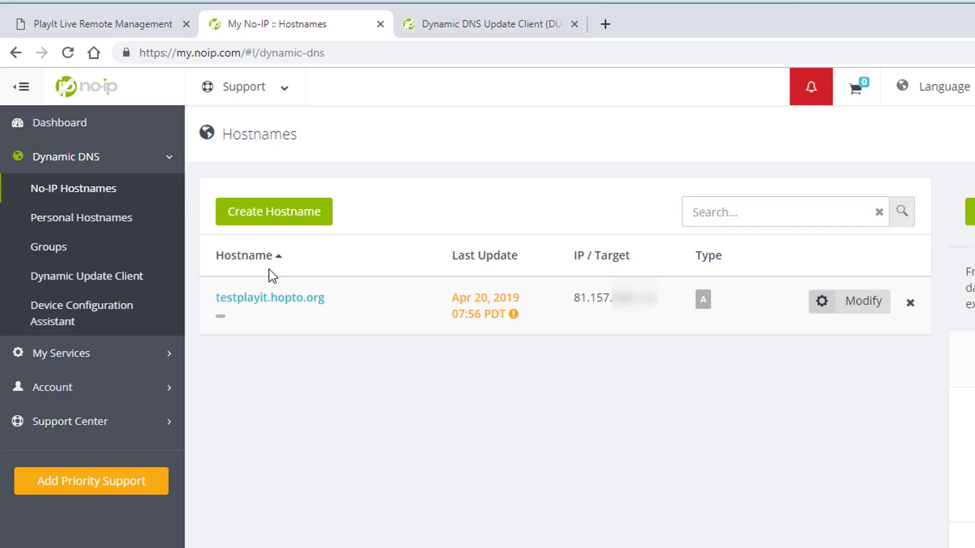
left_click(277, 217)
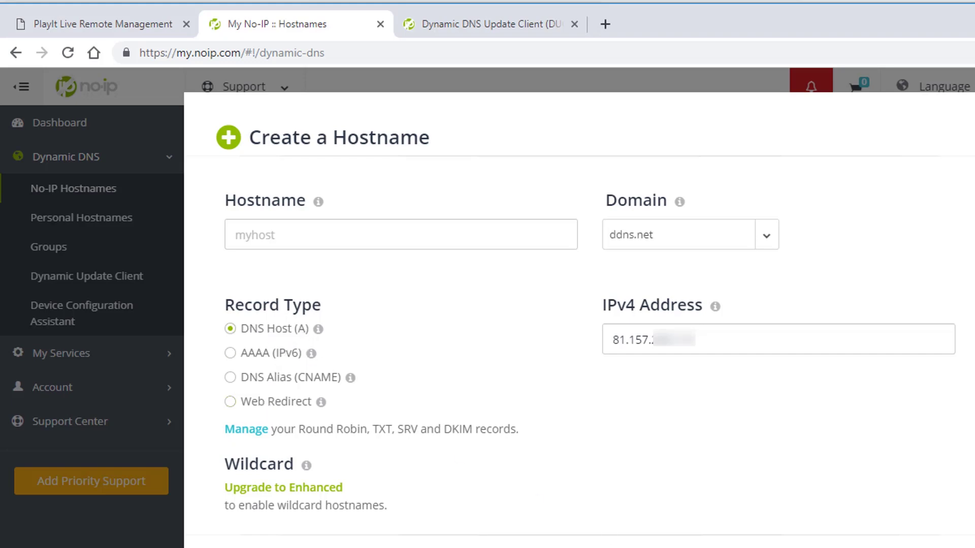
key("Escape")
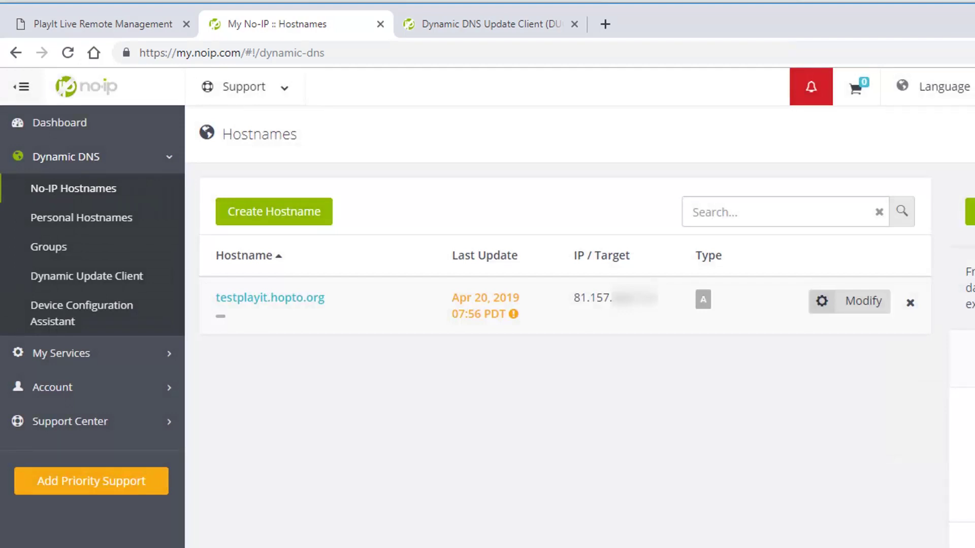
Step: Switch back to the Remote Management tab showing Tracks via testplayit.hopto.org:25433
left_click(142, 20)
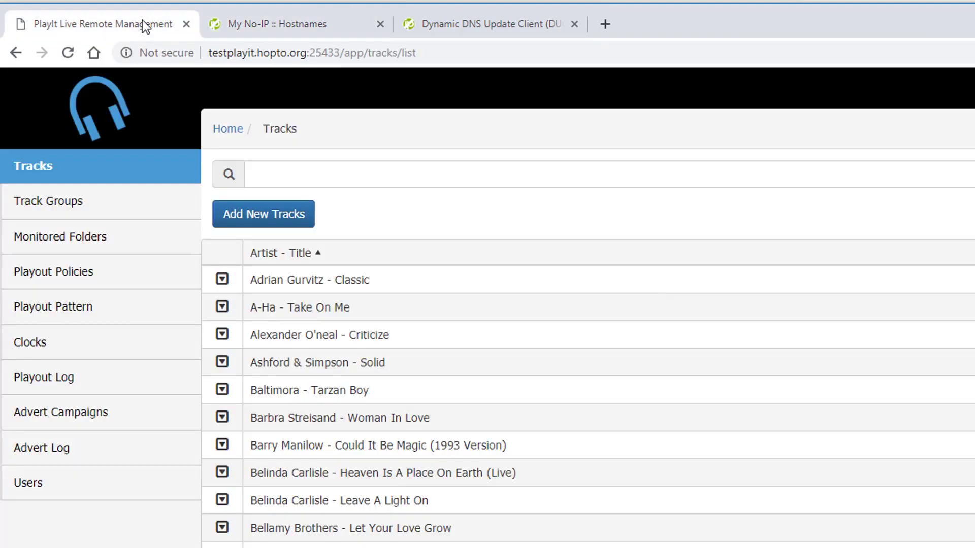